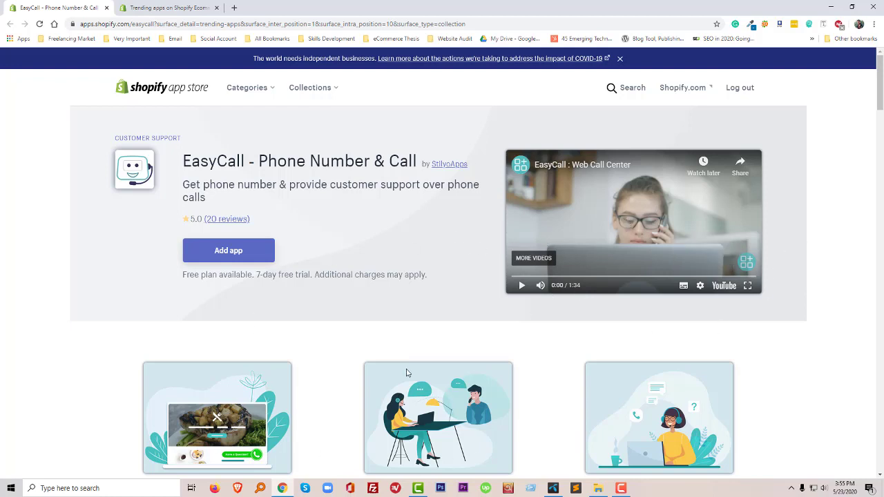
Step: Scroll down the EasyCall listing and back up again
{"action": "scroll", "coordinate": [237, 301], "scroll_direction": "down", "scroll_amount": 8}
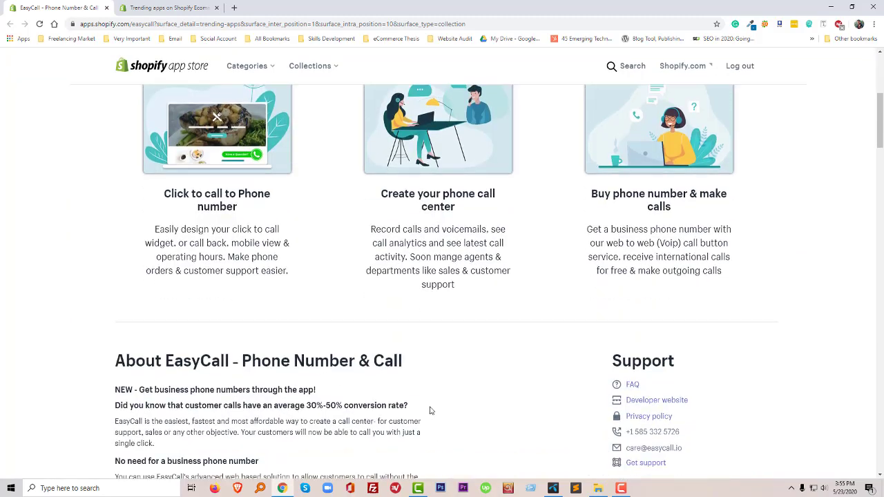
{"action": "scroll", "coordinate": [367, 426], "scroll_direction": "down", "scroll_amount": 10}
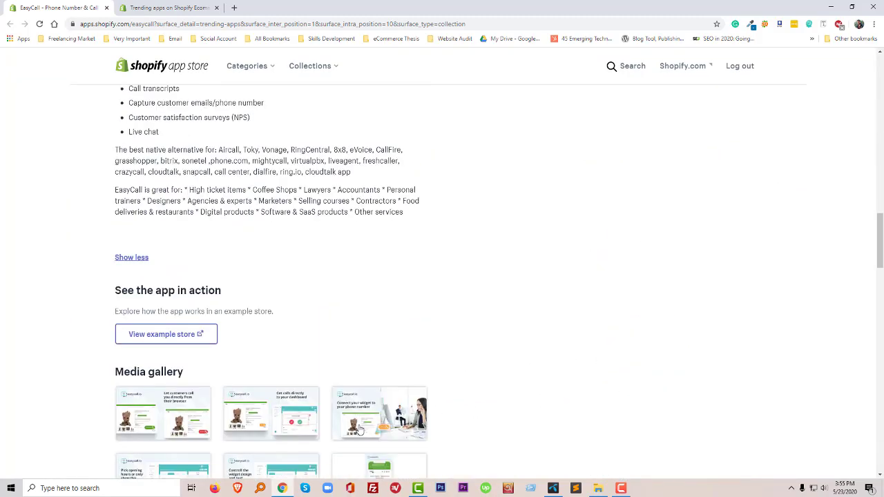
{"action": "scroll", "coordinate": [359, 429], "scroll_direction": "down", "scroll_amount": 3}
{"action": "scroll", "coordinate": [349, 401], "scroll_direction": "down", "scroll_amount": 5}
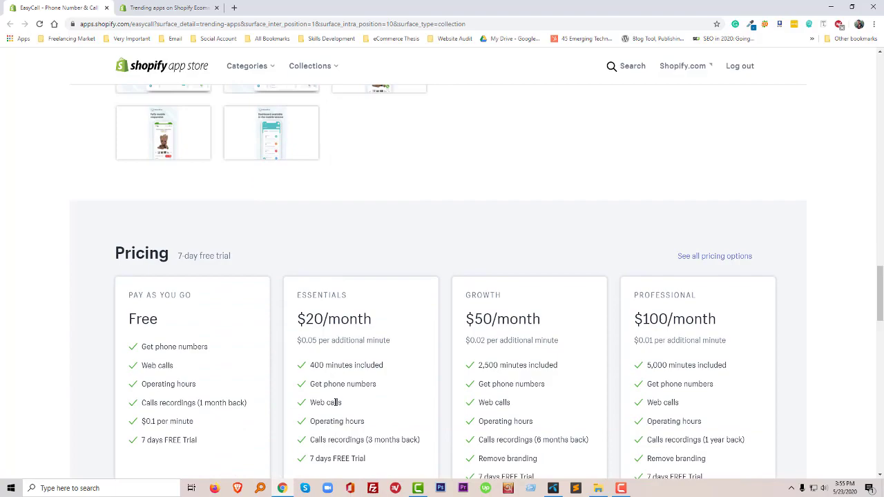
{"action": "scroll", "coordinate": [393, 421], "scroll_direction": "down", "scroll_amount": 7}
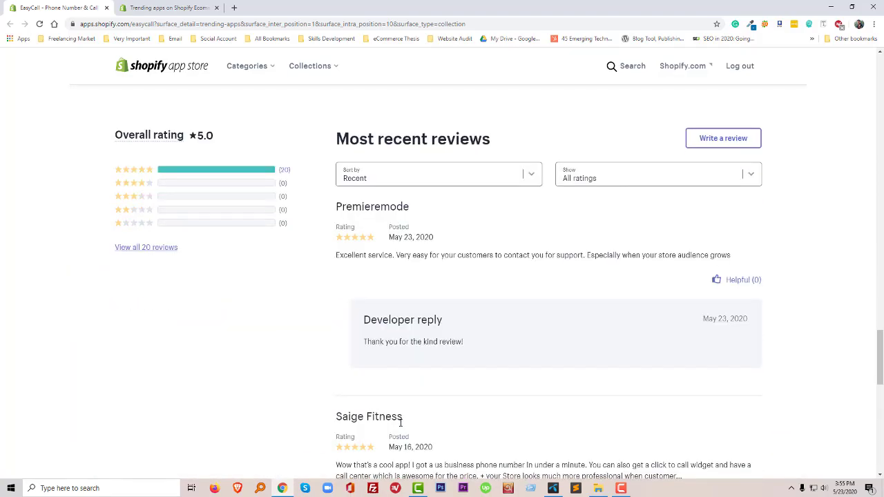
{"action": "scroll", "coordinate": [402, 427], "scroll_direction": "up", "scroll_amount": 20}
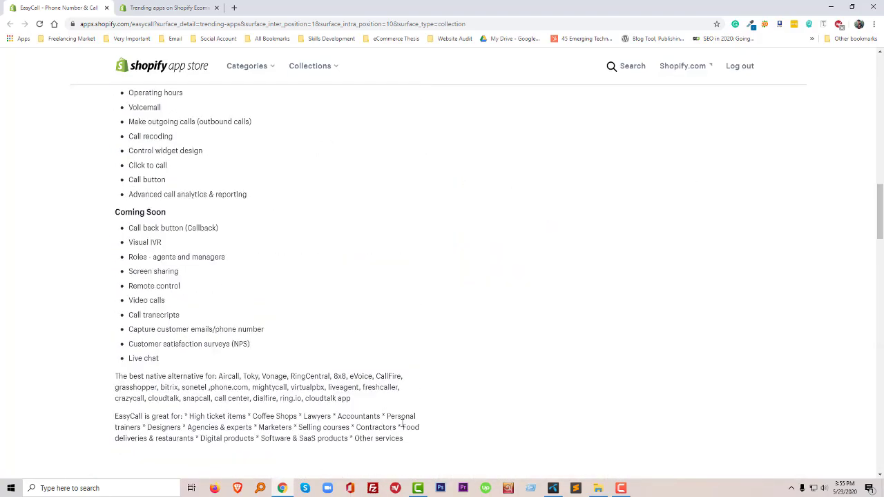
{"action": "scroll", "coordinate": [402, 423], "scroll_direction": "up", "scroll_amount": 4}
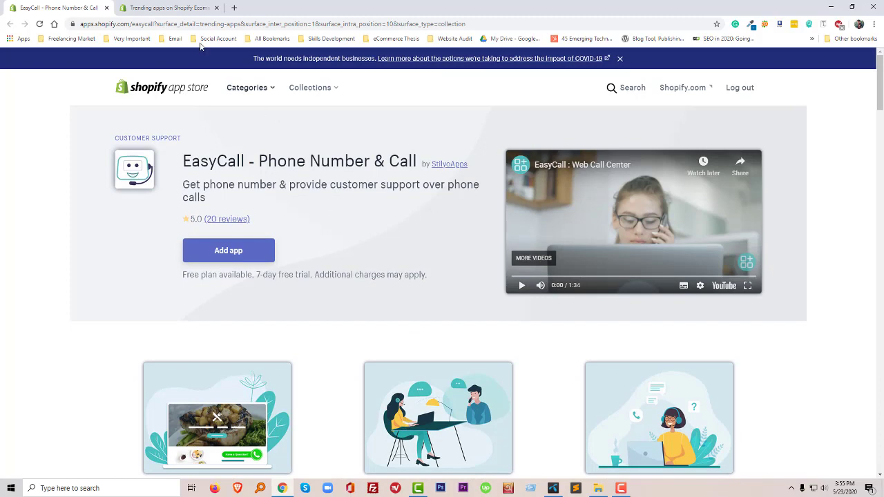
Step: Switch to the 'Trending apps on Shopify' tab and skim down its list and back up
{"action": "left_click", "coordinate": [165, 7]}
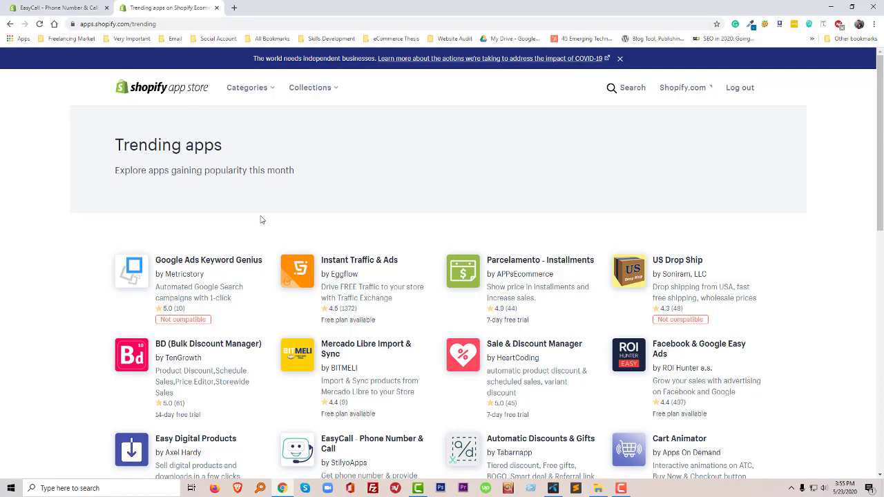
{"action": "scroll", "coordinate": [262, 220], "scroll_direction": "down", "scroll_amount": 3}
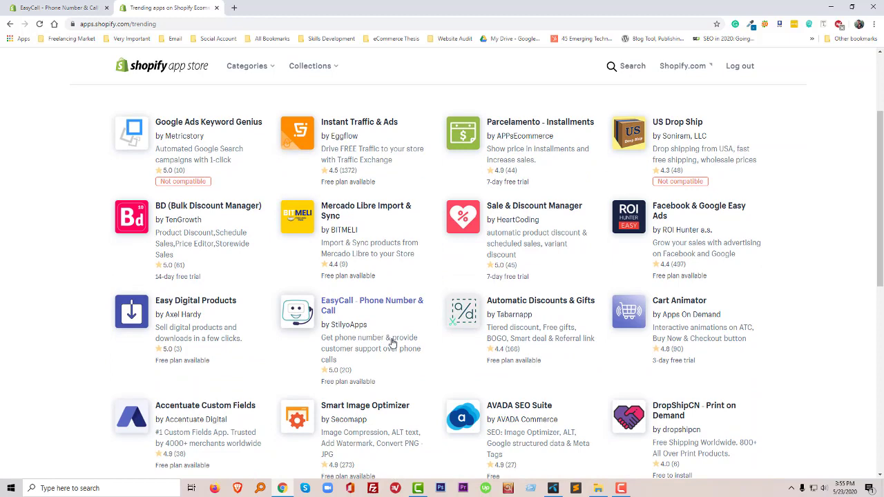
{"action": "scroll", "coordinate": [391, 343], "scroll_direction": "down", "scroll_amount": 1}
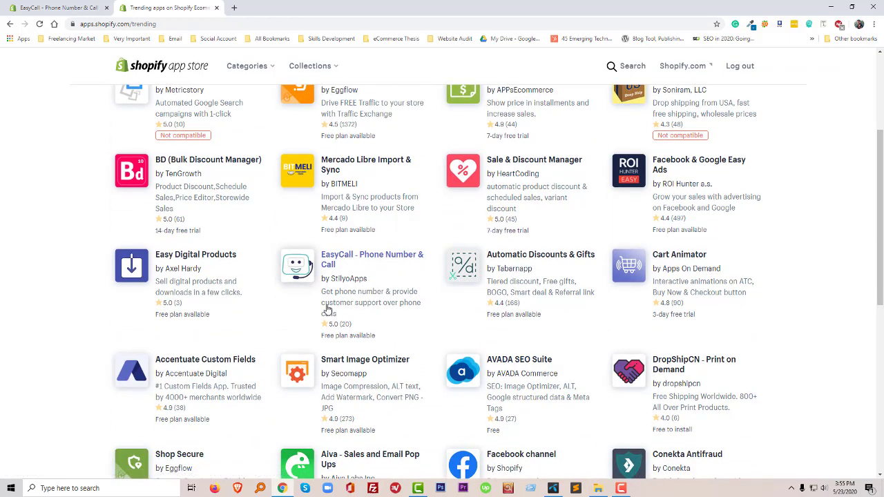
{"action": "scroll", "coordinate": [328, 308], "scroll_direction": "up", "scroll_amount": 4}
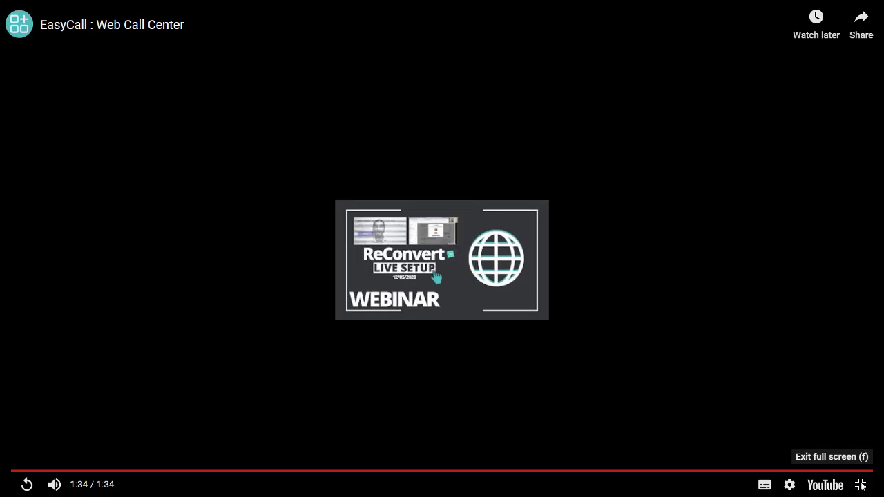
Step: Exit the full-screen video and scroll down the EasyCall listing into its About and Features sections
{"action": "left_click", "coordinate": [860, 485]}
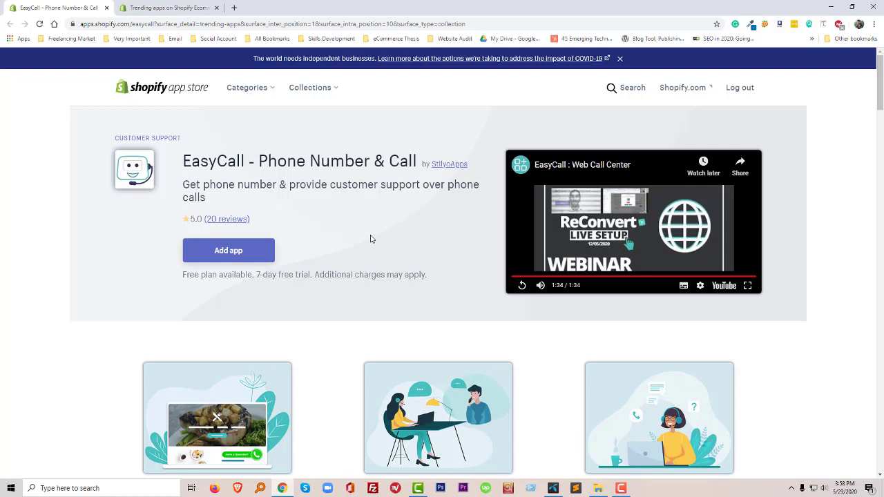
{"action": "left_click", "coordinate": [621, 488]}
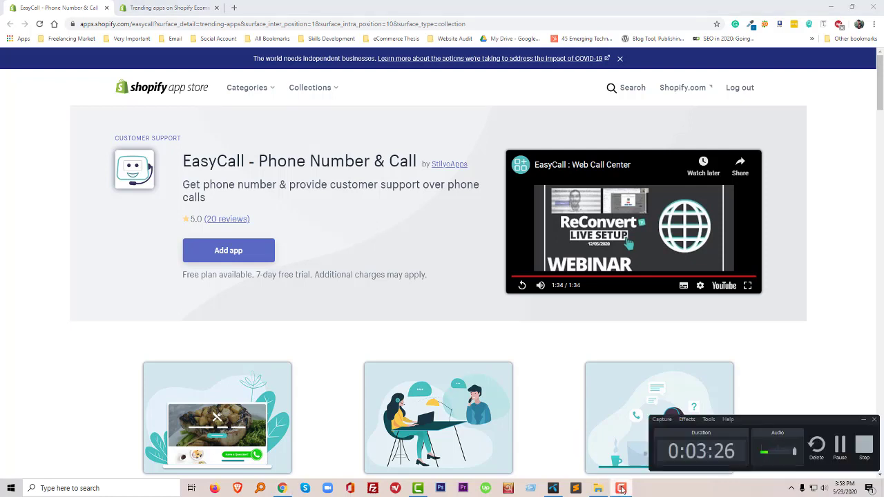
{"action": "left_click", "coordinate": [621, 488]}
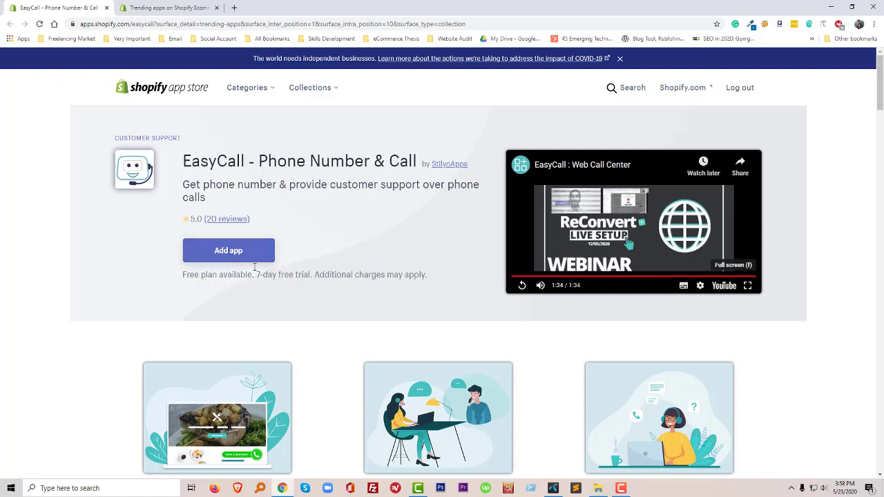
{"action": "scroll", "coordinate": [235, 283], "scroll_direction": "down", "scroll_amount": 1}
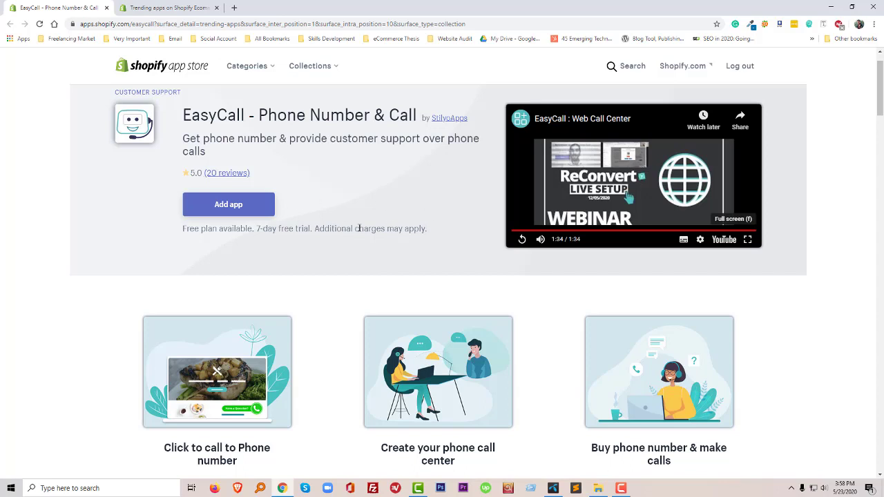
{"action": "scroll", "coordinate": [359, 228], "scroll_direction": "down", "scroll_amount": 2}
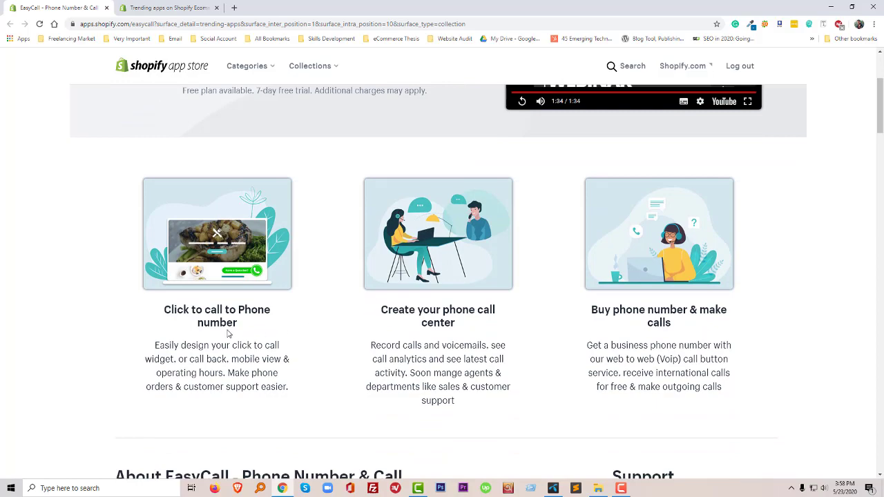
{"action": "scroll", "coordinate": [228, 334], "scroll_direction": "down", "scroll_amount": 3}
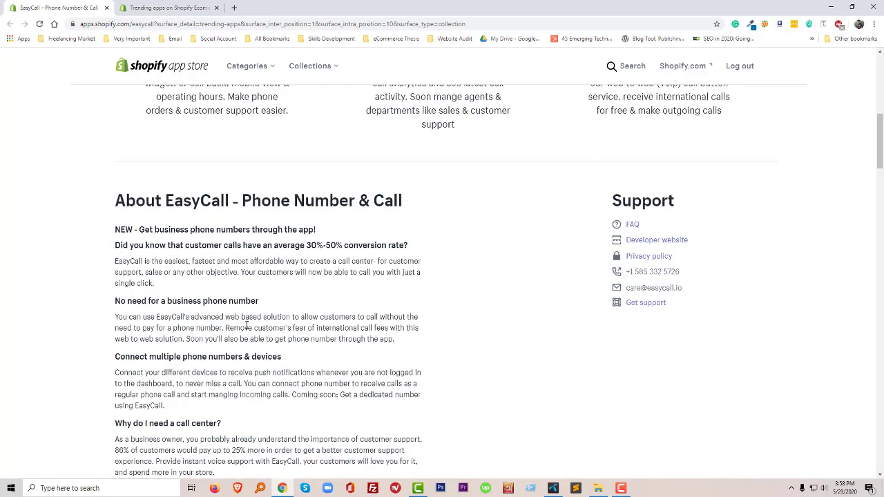
{"action": "scroll", "coordinate": [247, 326], "scroll_direction": "down", "scroll_amount": 5}
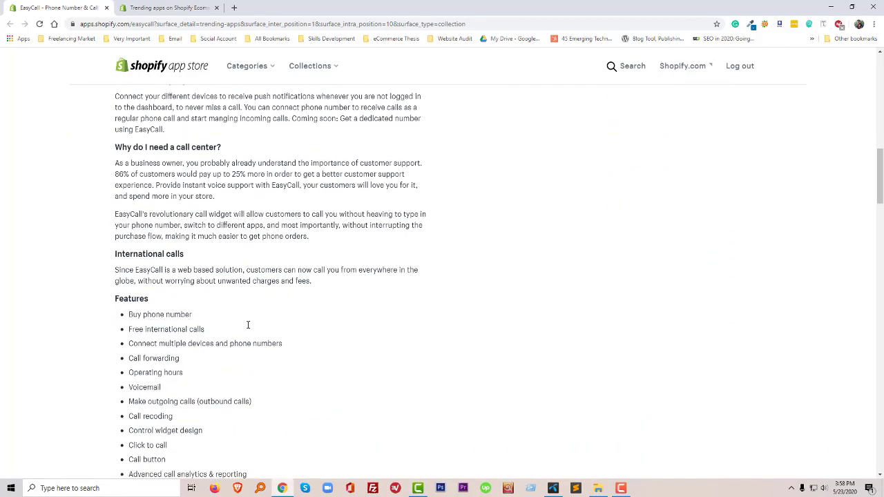
{"action": "scroll", "coordinate": [159, 270], "scroll_direction": "down", "scroll_amount": 1}
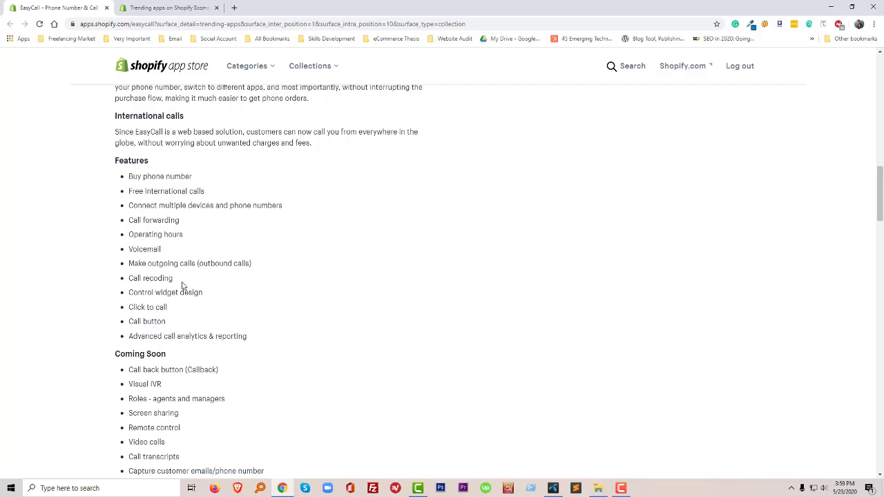
Step: Highlight the Call recording feature text, then continue down to the Media gallery
{"action": "left_click_drag", "start_coordinate": [182, 285], "coordinate": [131, 282]}
{"action": "left_click", "coordinate": [156, 293]}
{"action": "scroll", "coordinate": [235, 336], "scroll_direction": "down", "scroll_amount": 2}
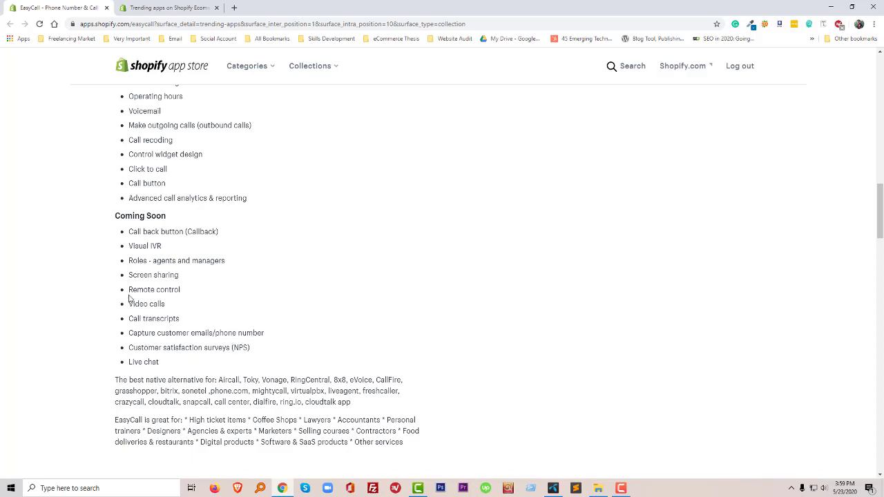
{"action": "scroll", "coordinate": [199, 359], "scroll_direction": "down", "scroll_amount": 6}
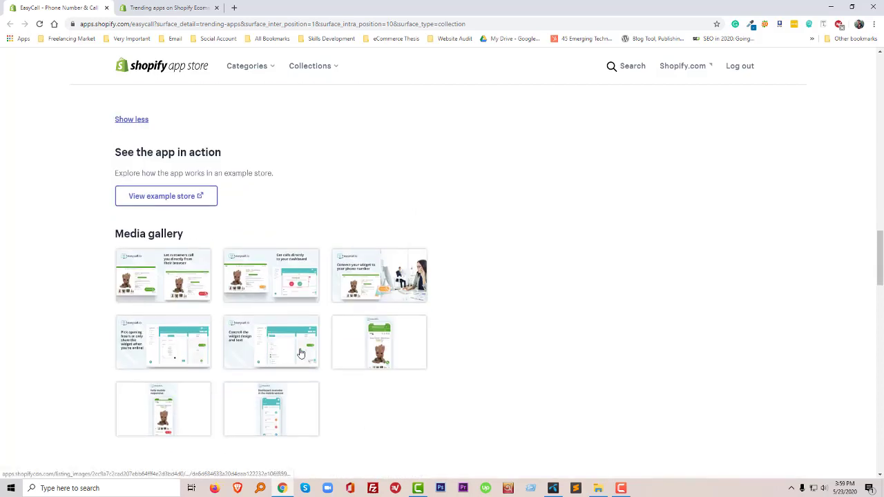
{"action": "scroll", "coordinate": [188, 257], "scroll_direction": "down", "scroll_amount": 2}
{"action": "left_click", "coordinate": [170, 134]}
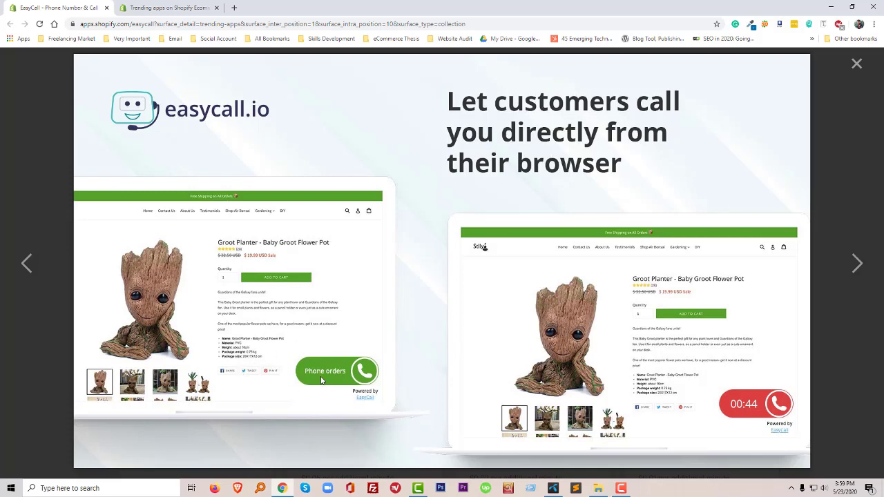
{"action": "left_click", "coordinate": [856, 263]}
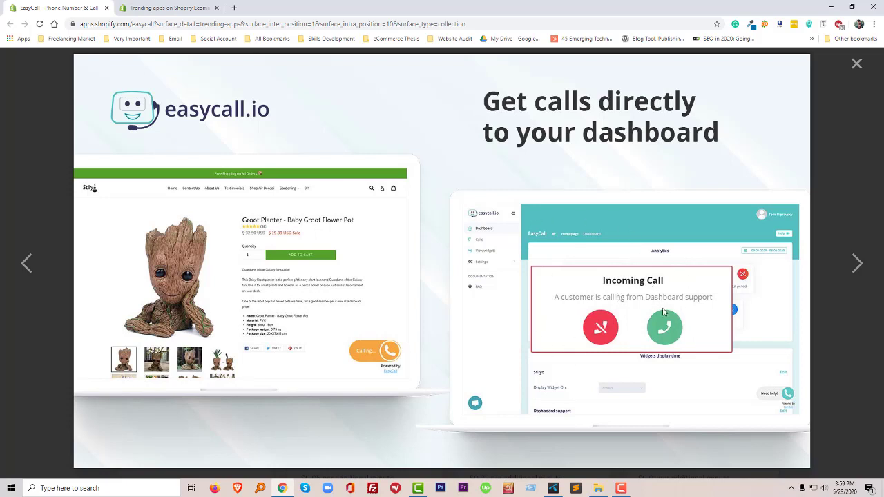
{"action": "left_click", "coordinate": [856, 263]}
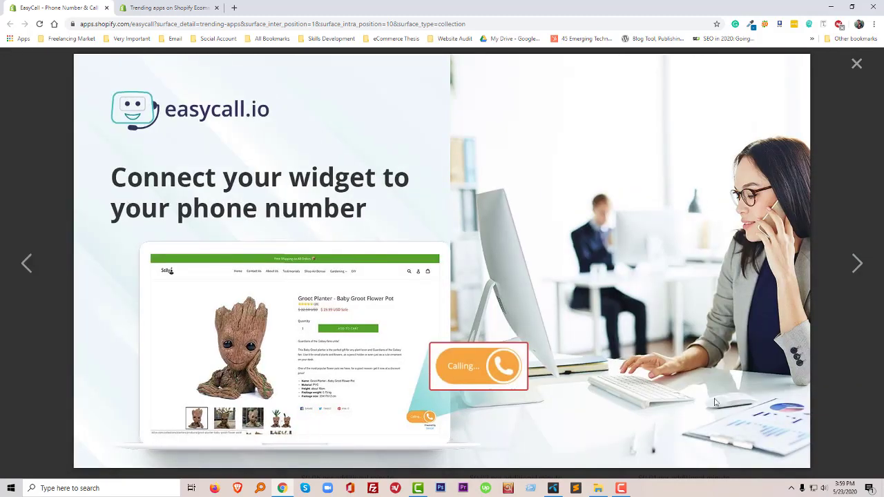
{"action": "left_click", "coordinate": [855, 265]}
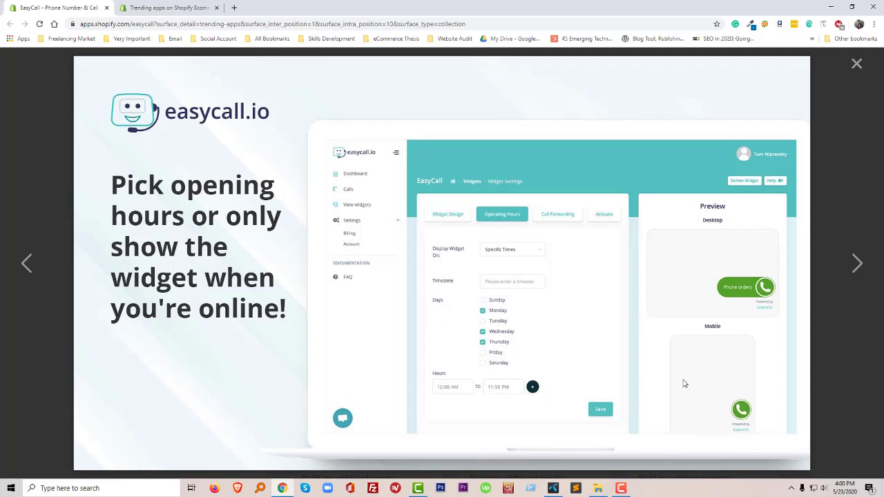
{"action": "left_click", "coordinate": [857, 263]}
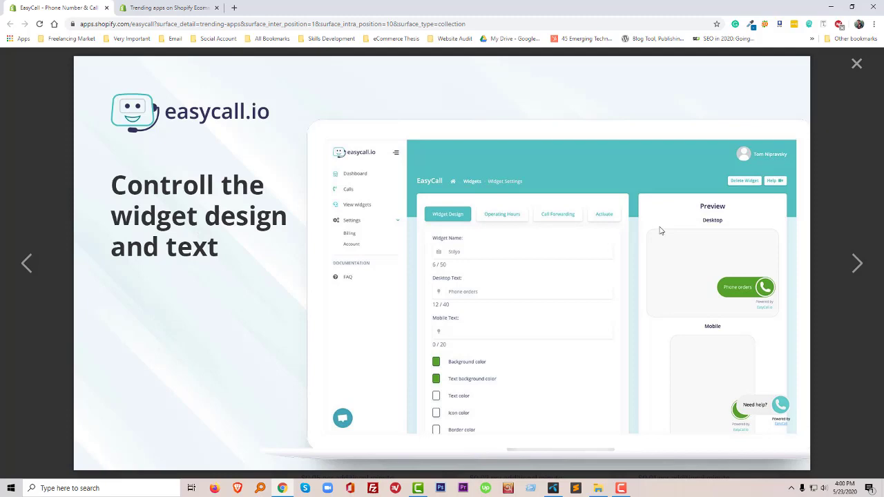
{"action": "left_click", "coordinate": [857, 263]}
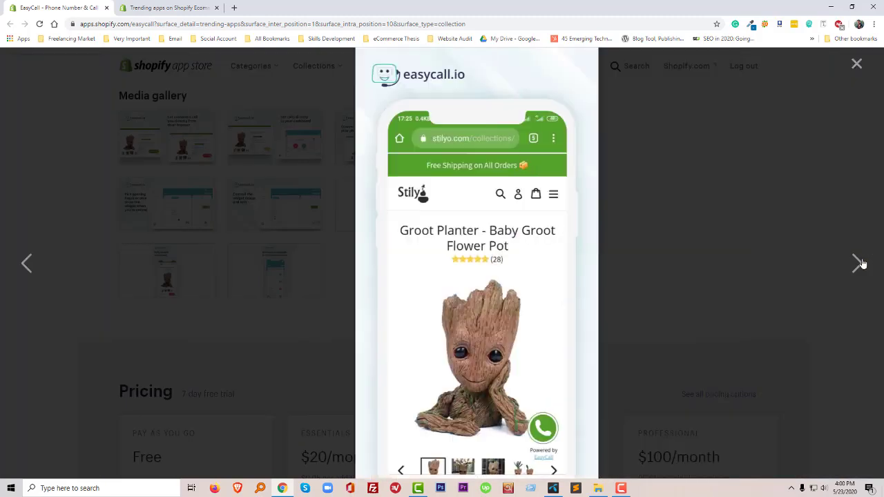
{"action": "left_click", "coordinate": [856, 66]}
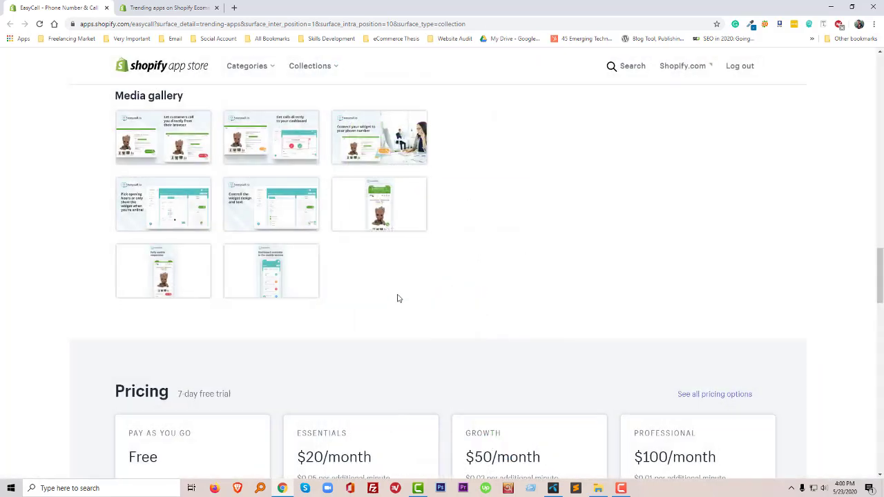
{"action": "scroll", "coordinate": [402, 297], "scroll_direction": "up", "scroll_amount": 6}
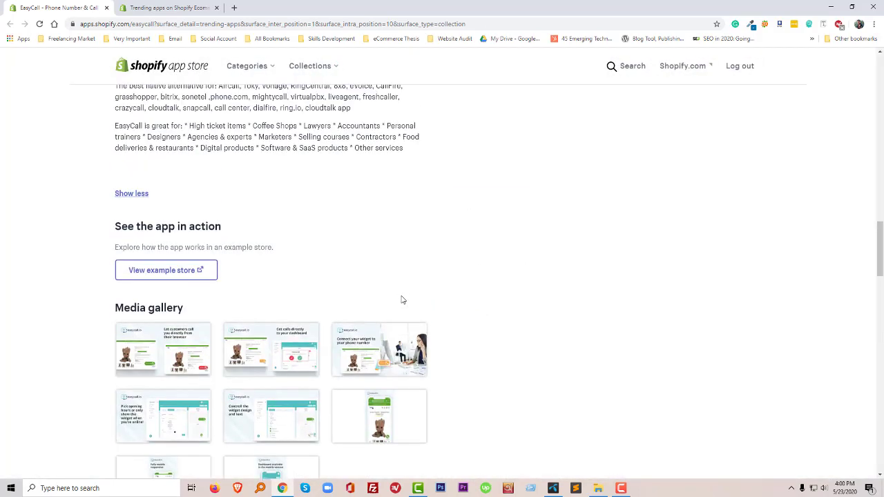
{"action": "scroll", "coordinate": [450, 329], "scroll_direction": "down", "scroll_amount": 4}
{"action": "scroll", "coordinate": [414, 338], "scroll_direction": "down", "scroll_amount": 3}
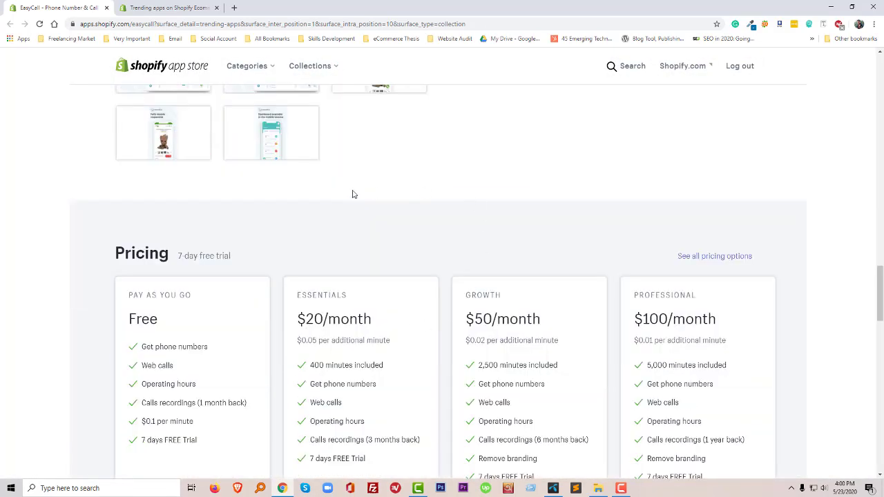
{"action": "scroll", "coordinate": [276, 233], "scroll_direction": "down", "scroll_amount": 1}
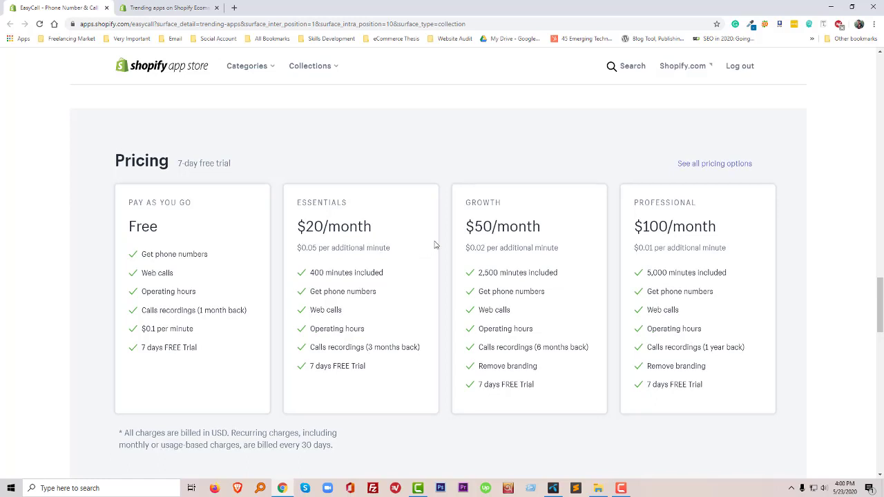
{"action": "scroll", "coordinate": [436, 244], "scroll_direction": "down", "scroll_amount": 1}
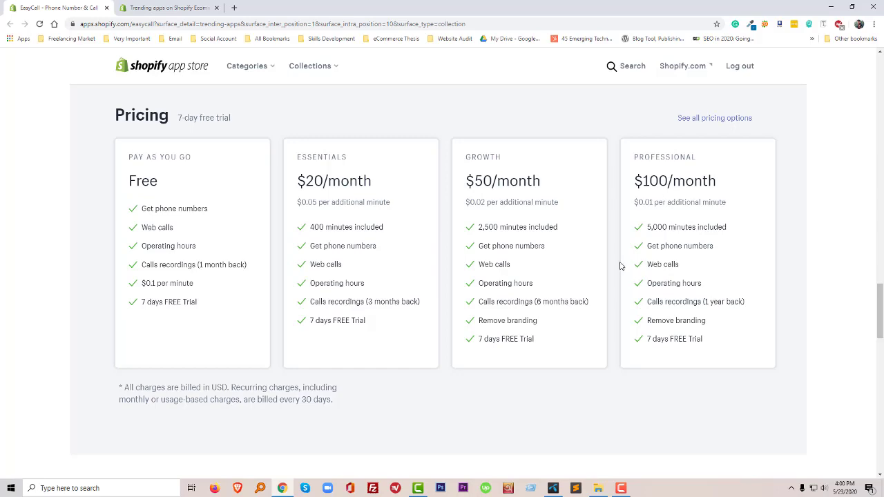
{"action": "scroll", "coordinate": [620, 266], "scroll_direction": "down", "scroll_amount": 3}
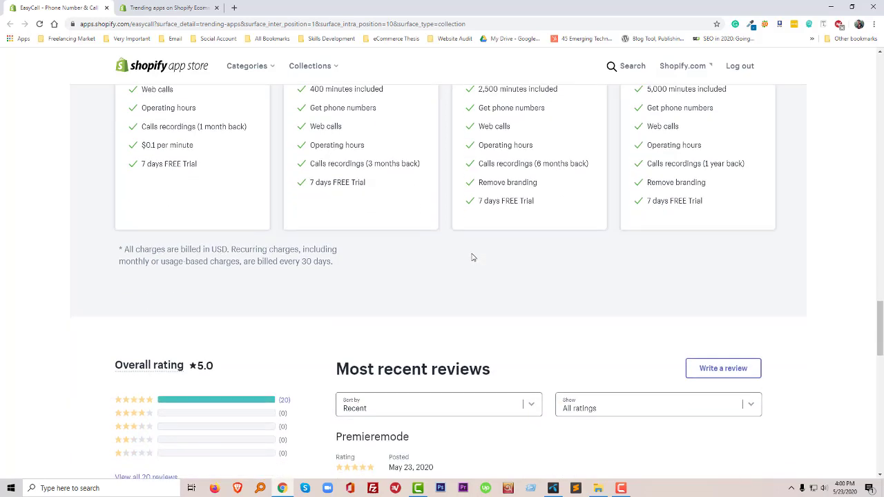
{"action": "scroll", "coordinate": [473, 256], "scroll_direction": "down", "scroll_amount": 2}
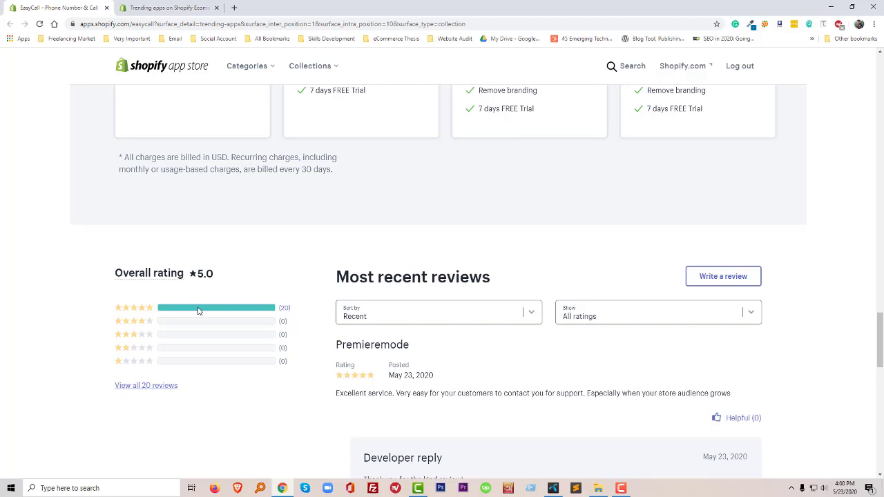
{"action": "scroll", "coordinate": [172, 281], "scroll_direction": "down", "scroll_amount": 2}
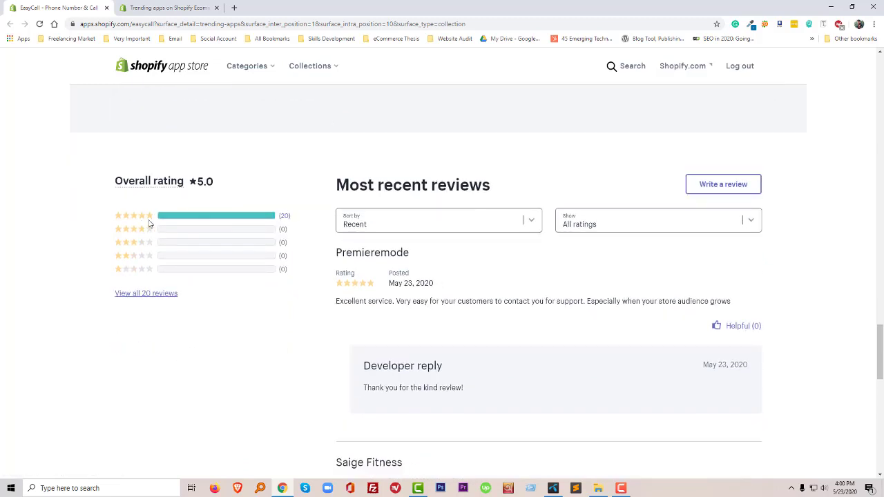
{"action": "scroll", "coordinate": [368, 248], "scroll_direction": "down", "scroll_amount": 2}
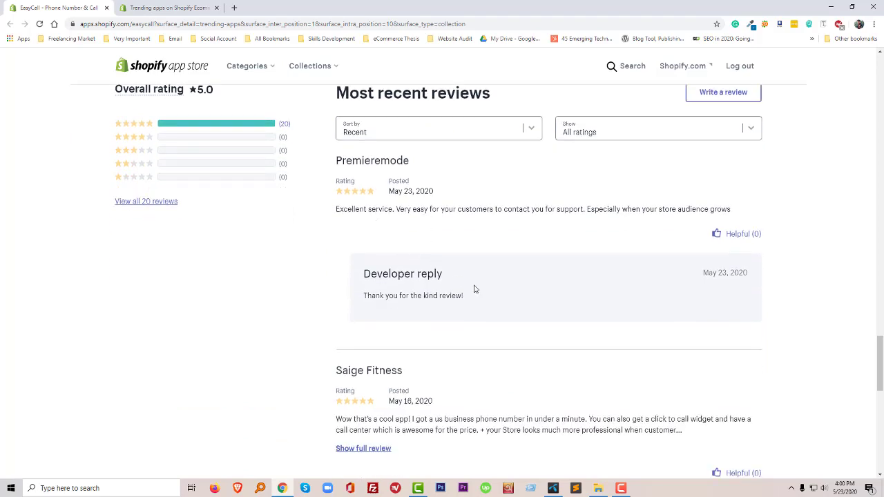
{"action": "scroll", "coordinate": [488, 297], "scroll_direction": "up", "scroll_amount": 6}
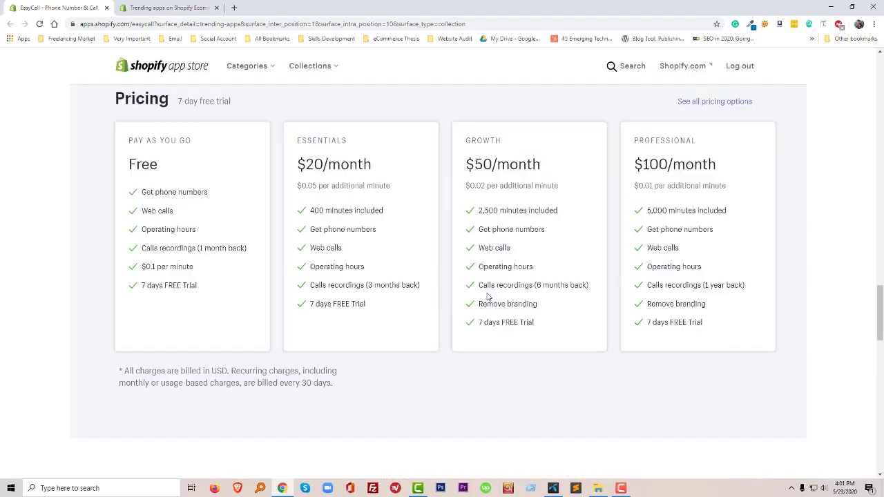
{"action": "scroll", "coordinate": [488, 297], "scroll_direction": "up", "scroll_amount": 10}
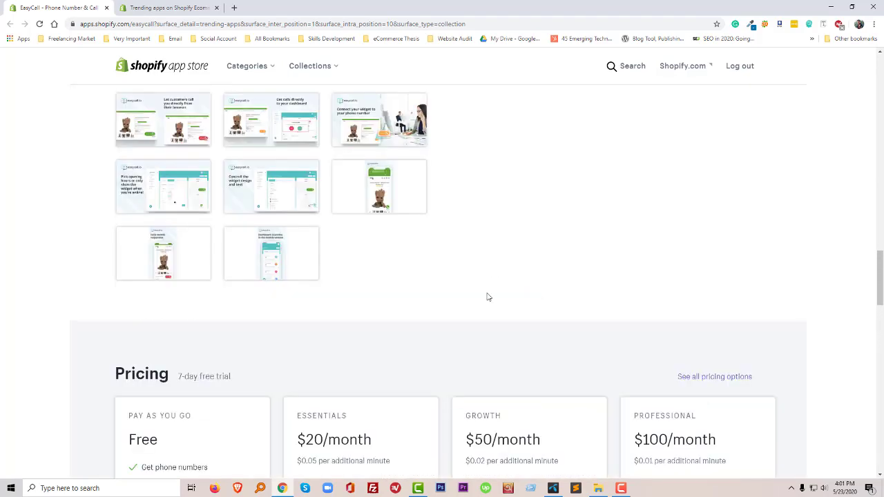
{"action": "scroll", "coordinate": [494, 333], "scroll_direction": "up", "scroll_amount": 10}
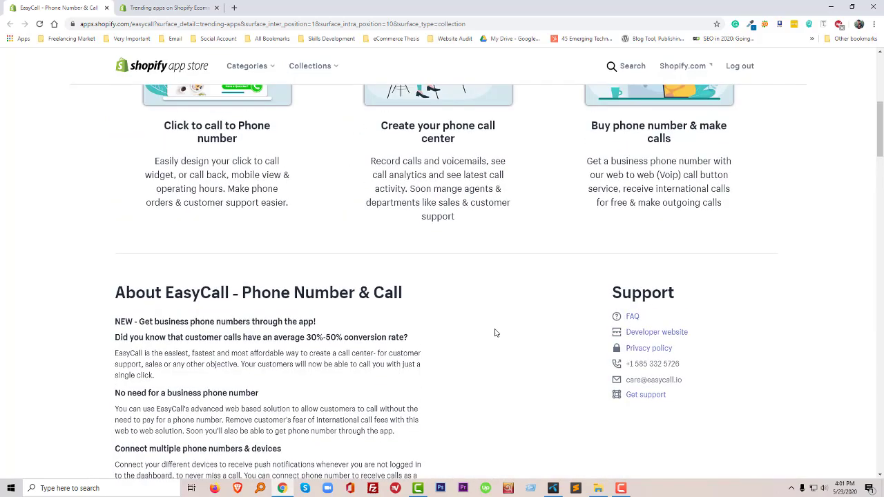
{"action": "scroll", "coordinate": [495, 332], "scroll_direction": "up", "scroll_amount": 5}
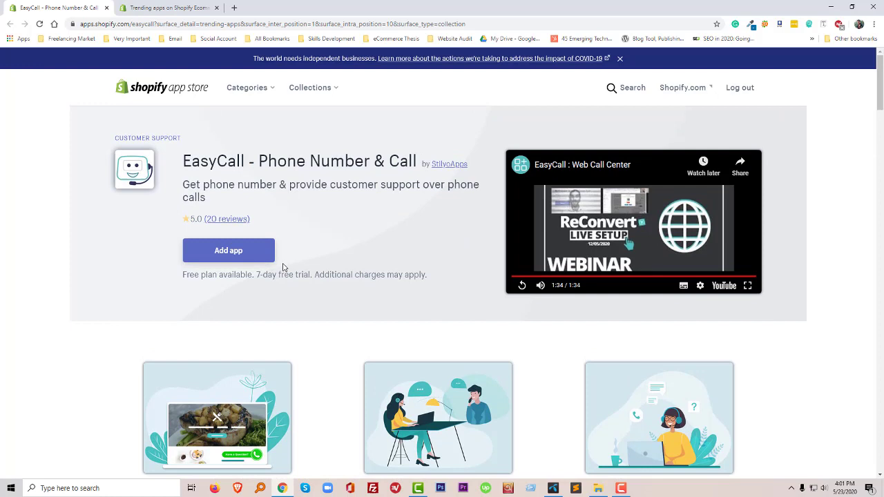
Step: Add the EasyCall app from its listing to reach the store's install permission page
{"action": "left_click", "coordinate": [234, 252]}
{"action": "left_click", "coordinate": [243, 259]}
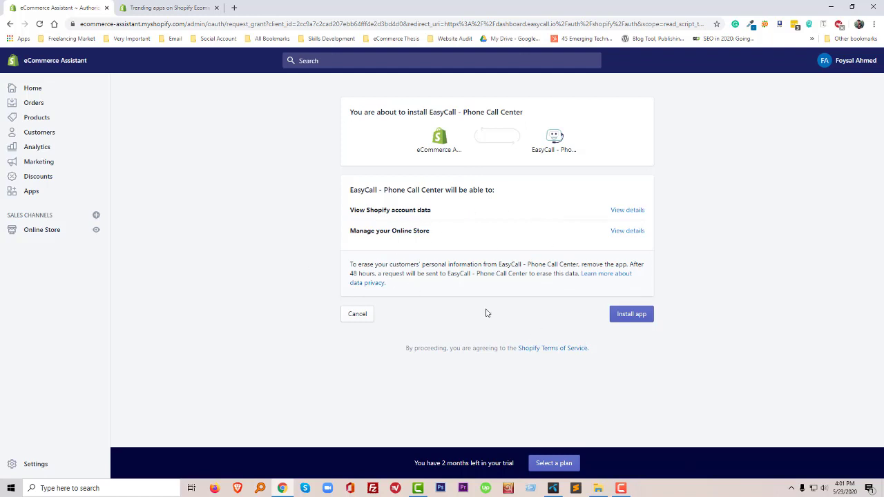
Step: Approve the installation of EasyCall - Phone Call Center in the store
{"action": "left_click", "coordinate": [632, 314]}
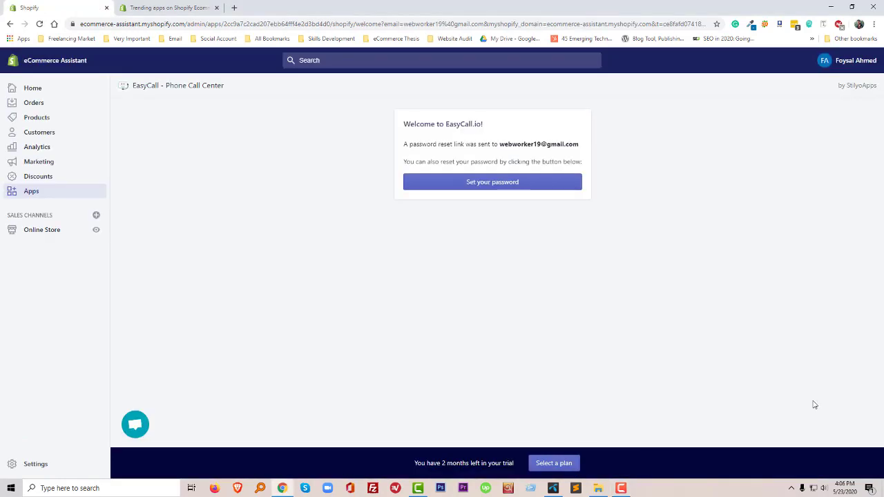
Step: Open the EasyCall password reset form from the Welcome to EasyCall.io page
{"action": "left_click", "coordinate": [621, 488]}
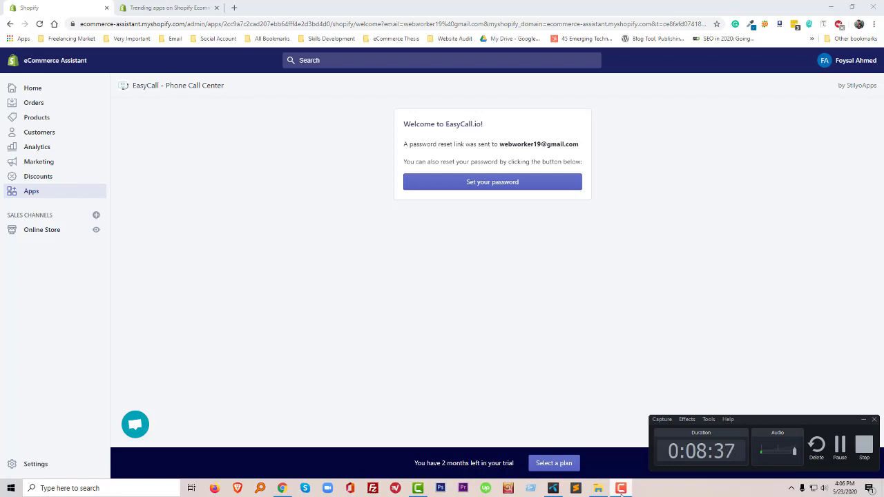
{"action": "left_click", "coordinate": [621, 489]}
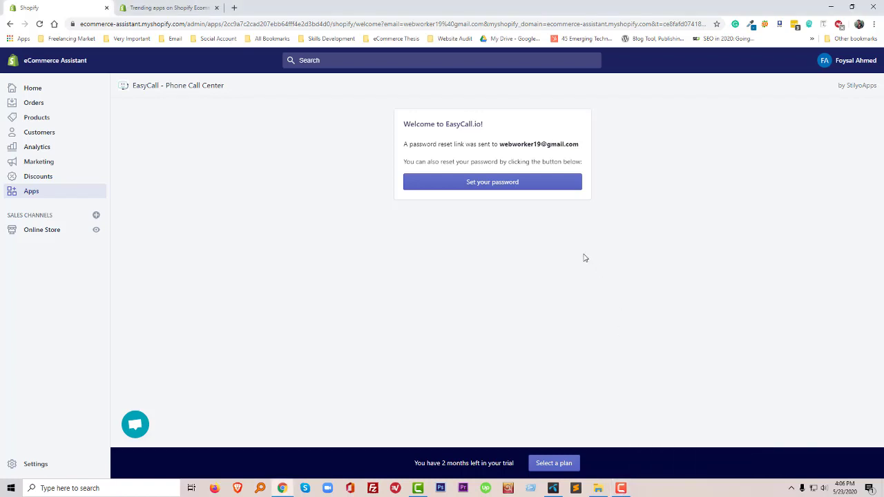
{"action": "left_click", "coordinate": [495, 186]}
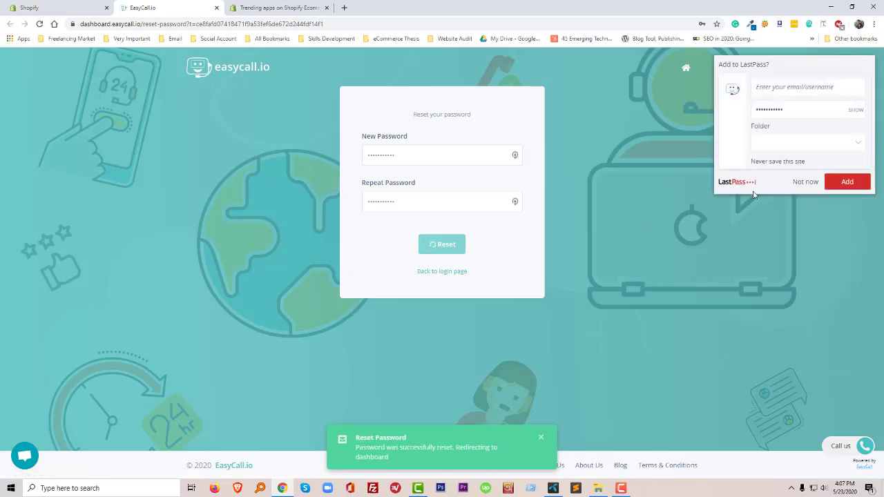
Step: Decline LastPass's offer and save the new password in Chrome instead
{"action": "left_click", "coordinate": [805, 191]}
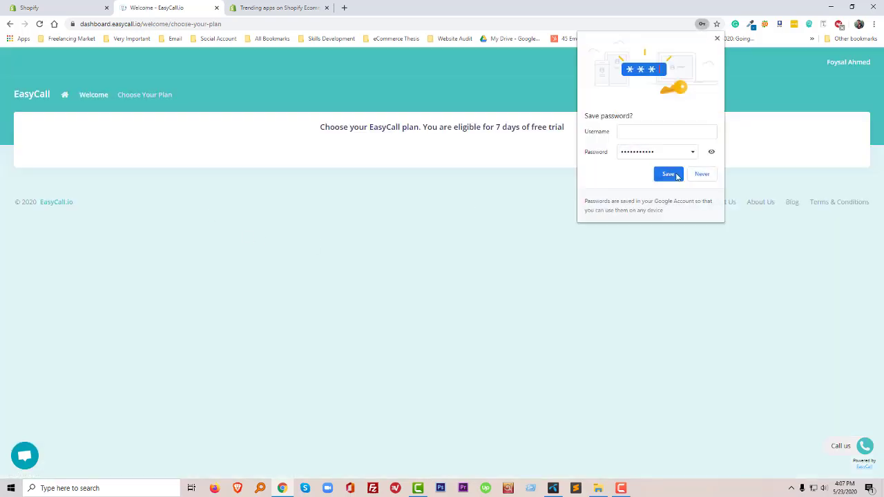
{"action": "left_click", "coordinate": [668, 174]}
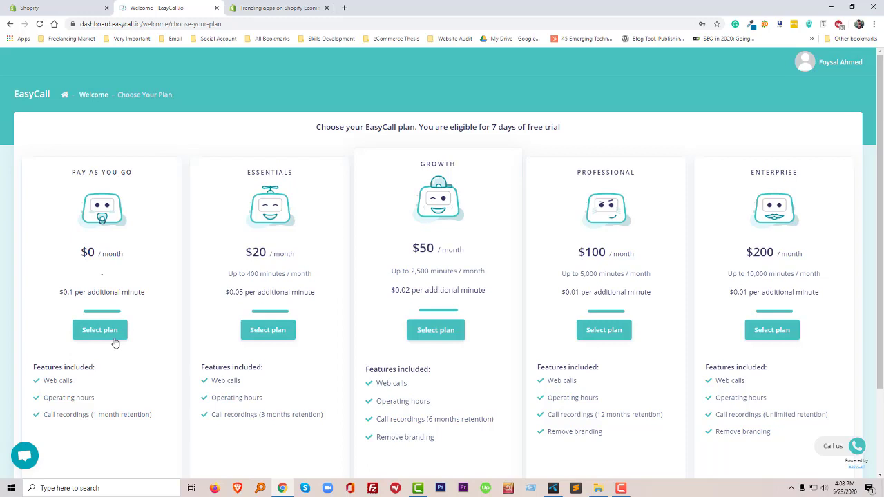
Step: Select the free Pay As You Go plan and view the resulting payment method page
{"action": "left_click", "coordinate": [113, 335]}
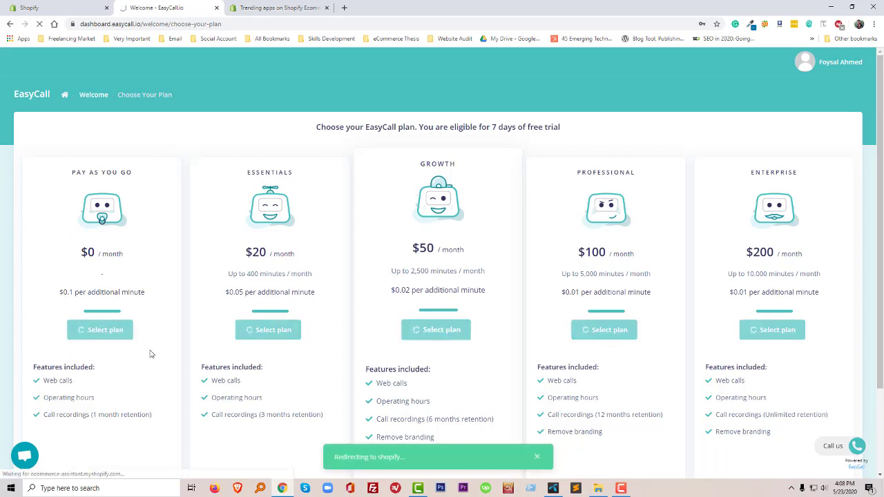
{"action": "scroll", "coordinate": [151, 352], "scroll_direction": "down", "scroll_amount": 2}
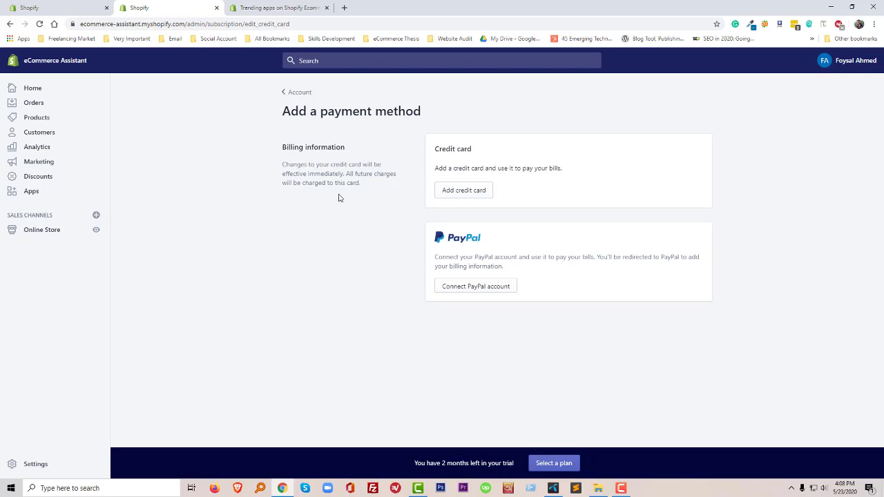
Step: Leave the payment page via the Account back link and return to EasyCall's plan list
{"action": "left_click", "coordinate": [285, 93]}
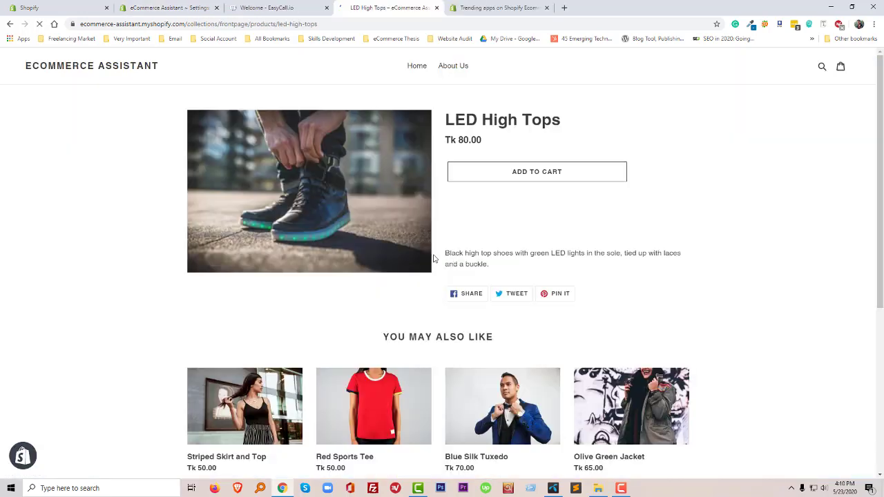
{"action": "scroll", "coordinate": [529, 292], "scroll_direction": "down", "scroll_amount": 3}
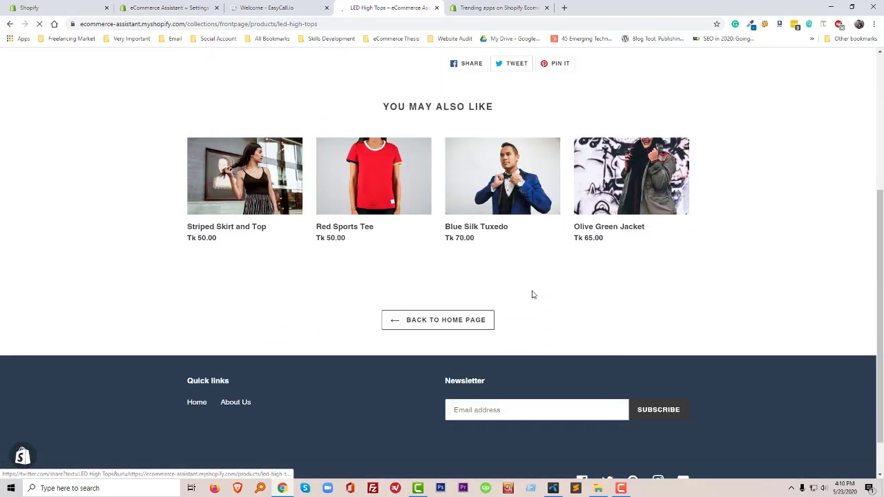
{"action": "scroll", "coordinate": [531, 293], "scroll_direction": "up", "scroll_amount": 3}
{"action": "scroll", "coordinate": [532, 293], "scroll_direction": "down", "scroll_amount": 3}
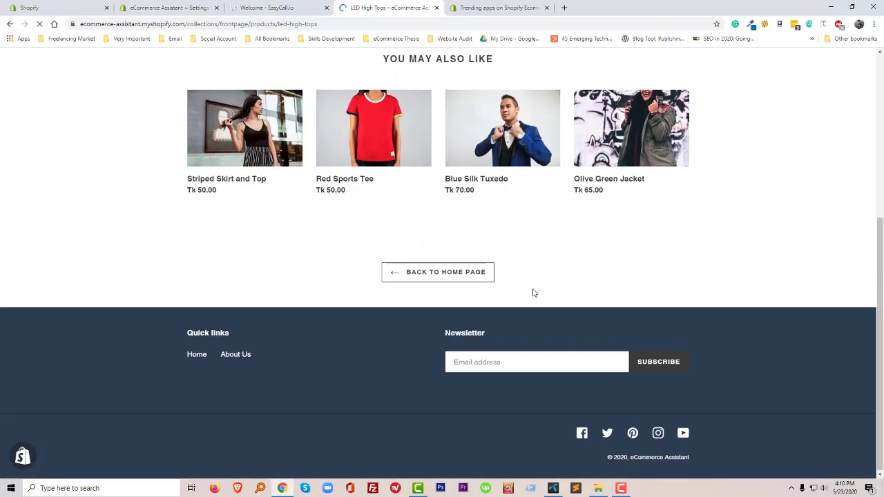
{"action": "scroll", "coordinate": [533, 292], "scroll_direction": "up", "scroll_amount": 1}
Step: Return to the EasyCall plan page and scroll through the plans
{"action": "key", "text": "ctrl+shift+Tab"}
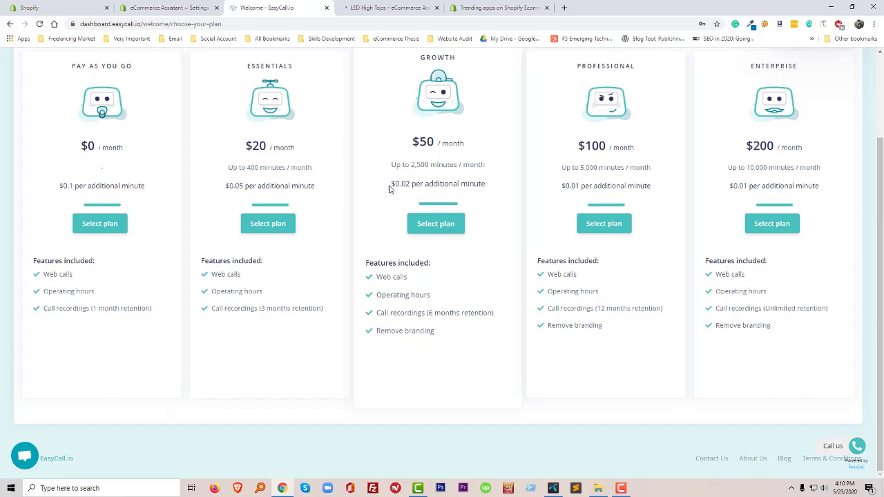
{"action": "scroll", "coordinate": [368, 218], "scroll_direction": "up", "scroll_amount": 2}
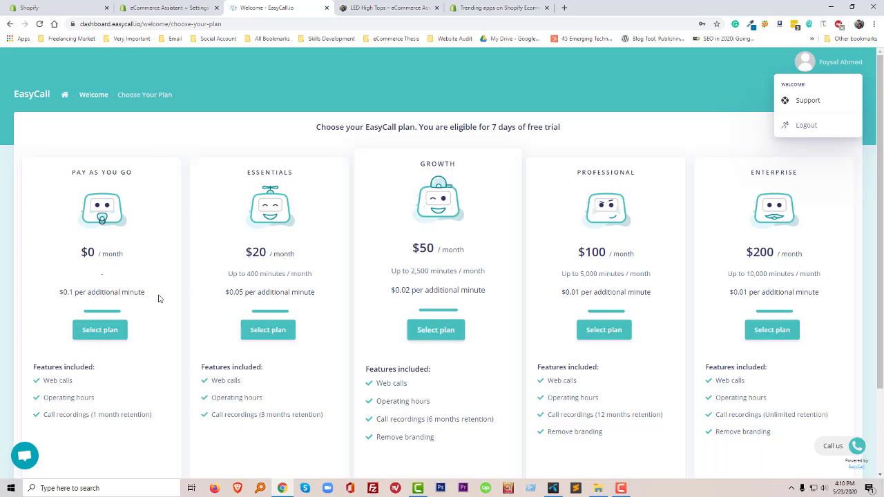
{"action": "scroll", "coordinate": [128, 372], "scroll_direction": "down", "scroll_amount": 2}
{"action": "scroll", "coordinate": [131, 392], "scroll_direction": "up", "scroll_amount": 2}
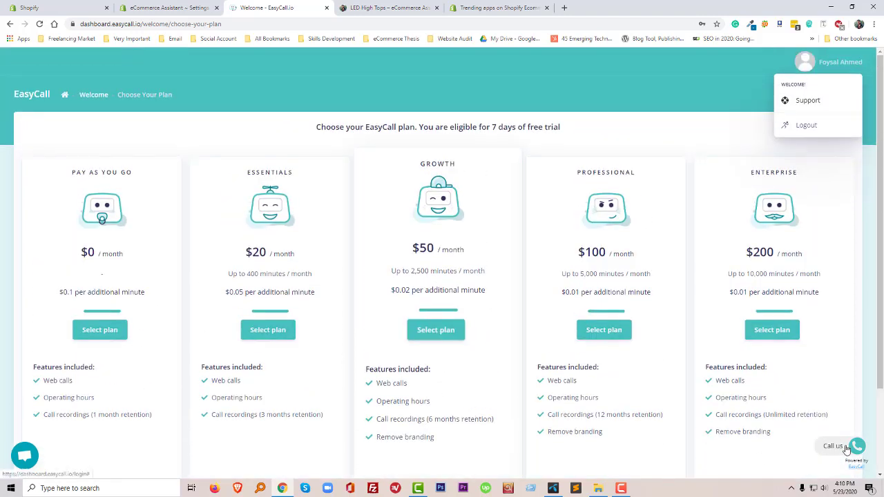
Step: Cycle through the Settings, LED High Tops and EasyCall tabs, ending on Shopify store Settings
{"action": "left_click", "coordinate": [173, 5]}
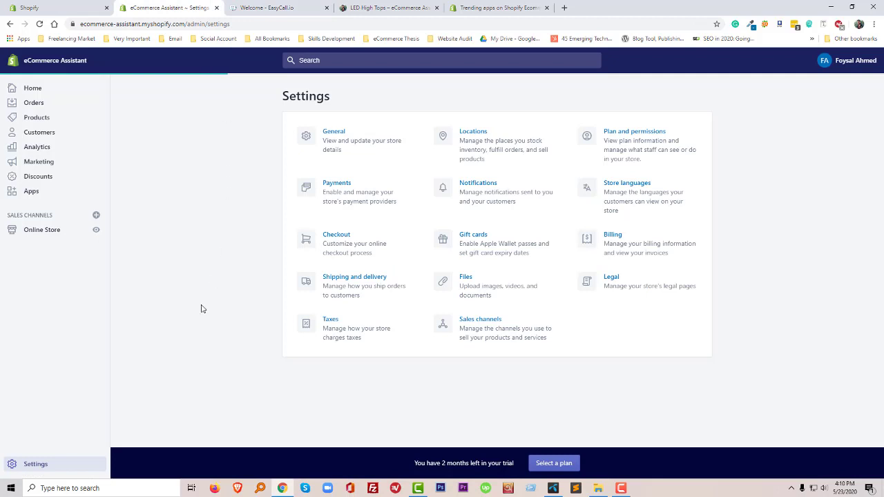
{"action": "left_click", "coordinate": [380, 5]}
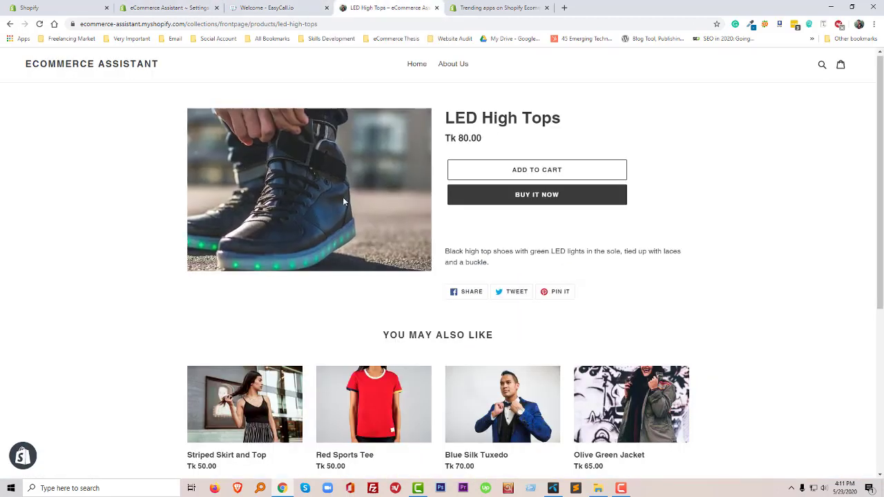
{"action": "left_click", "coordinate": [242, 13]}
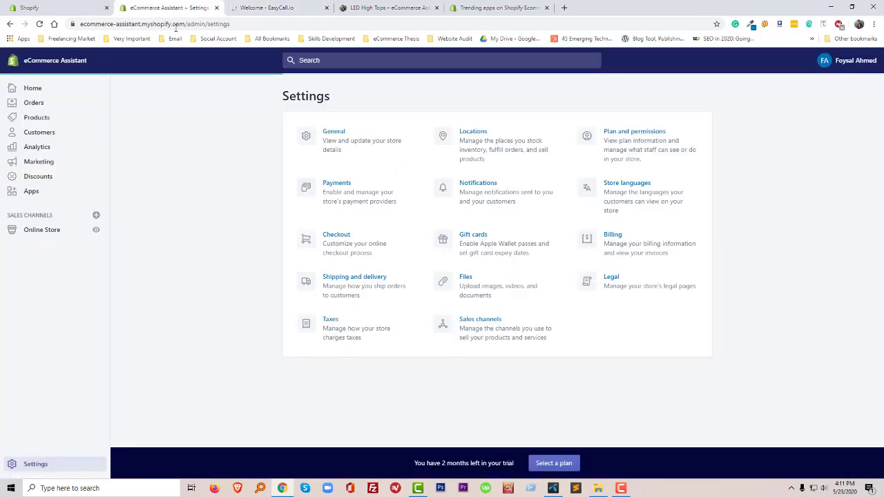
{"action": "left_click", "coordinate": [162, 8]}
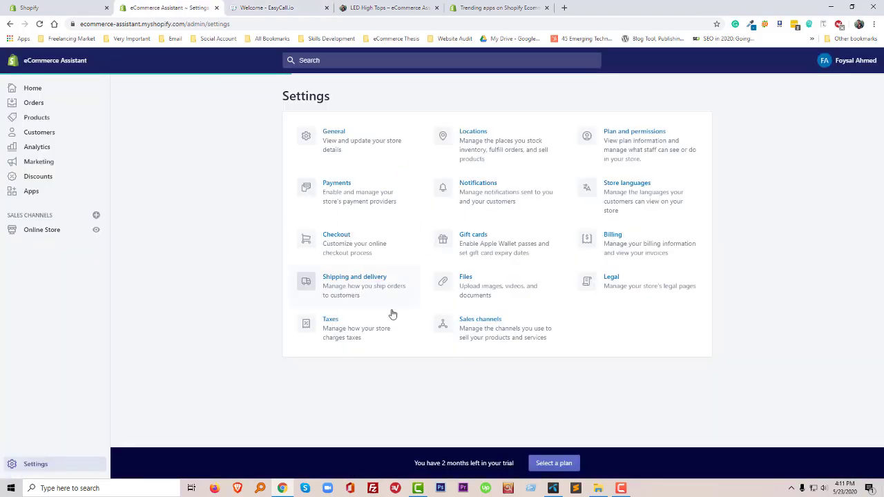